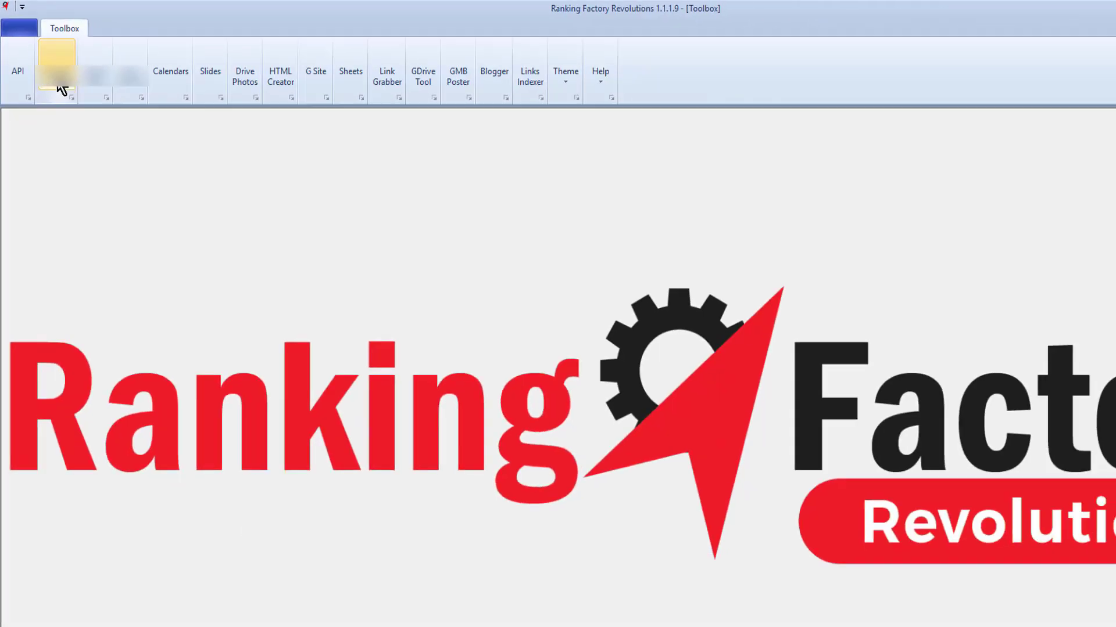
Step: Open the Google accounts manager and replace the account e-mail with the business Gmail address copied from the Clipdiary clip history
left_click(102, 139)
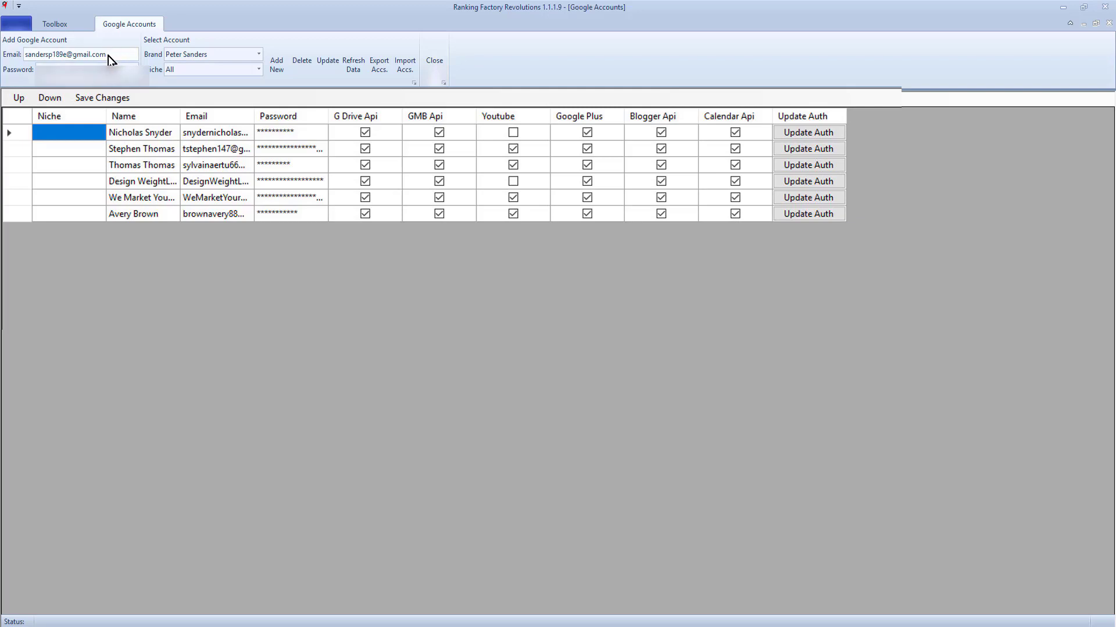
double_click(87, 56)
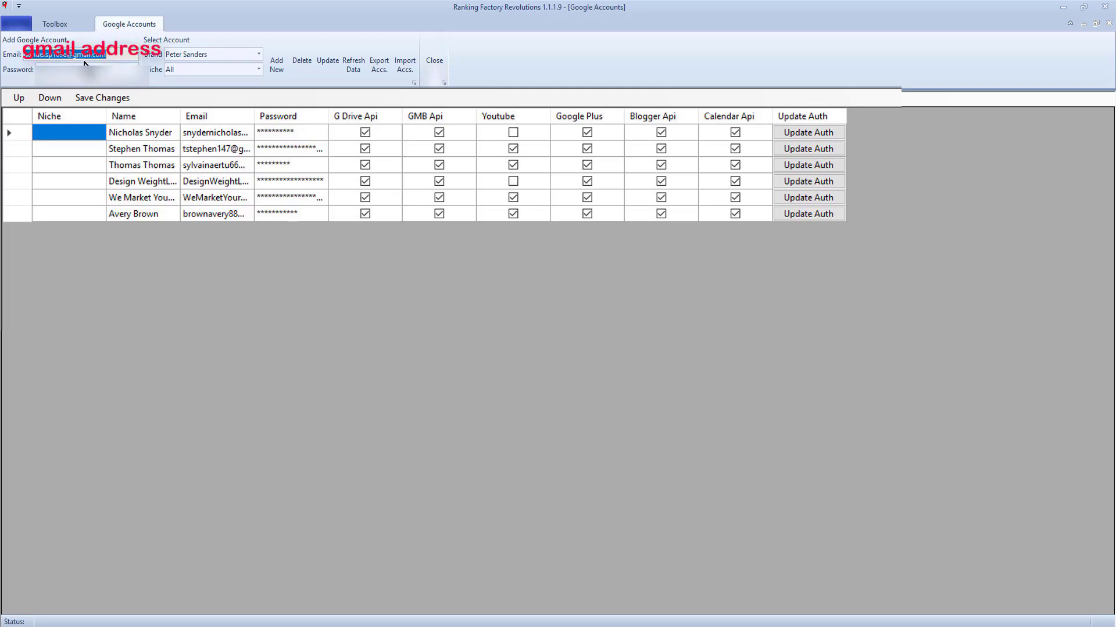
key("BackSpace")
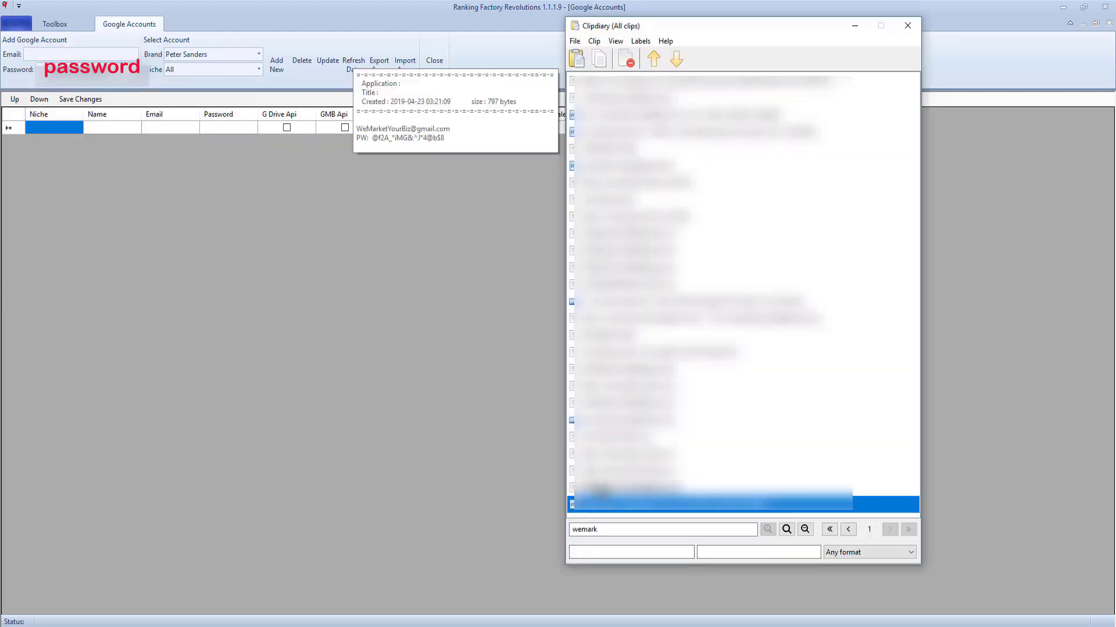
left_click(599, 490)
left_click(594, 41)
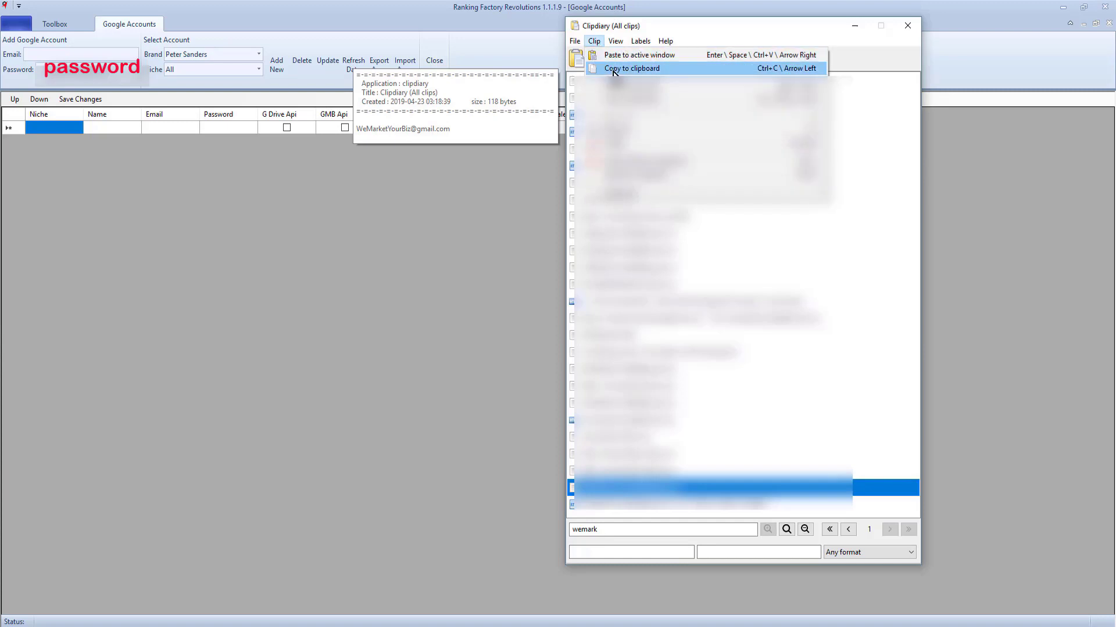
left_click(613, 69)
key("ctrl+v")
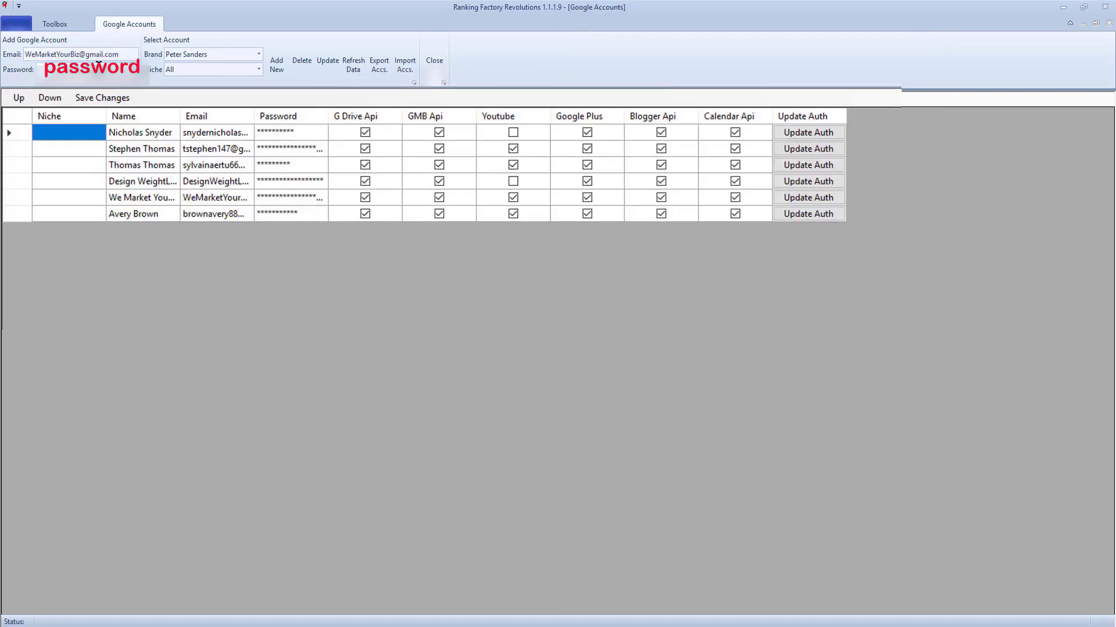
Step: Clear the brand name and start adding the entered Google account
left_click(215, 55)
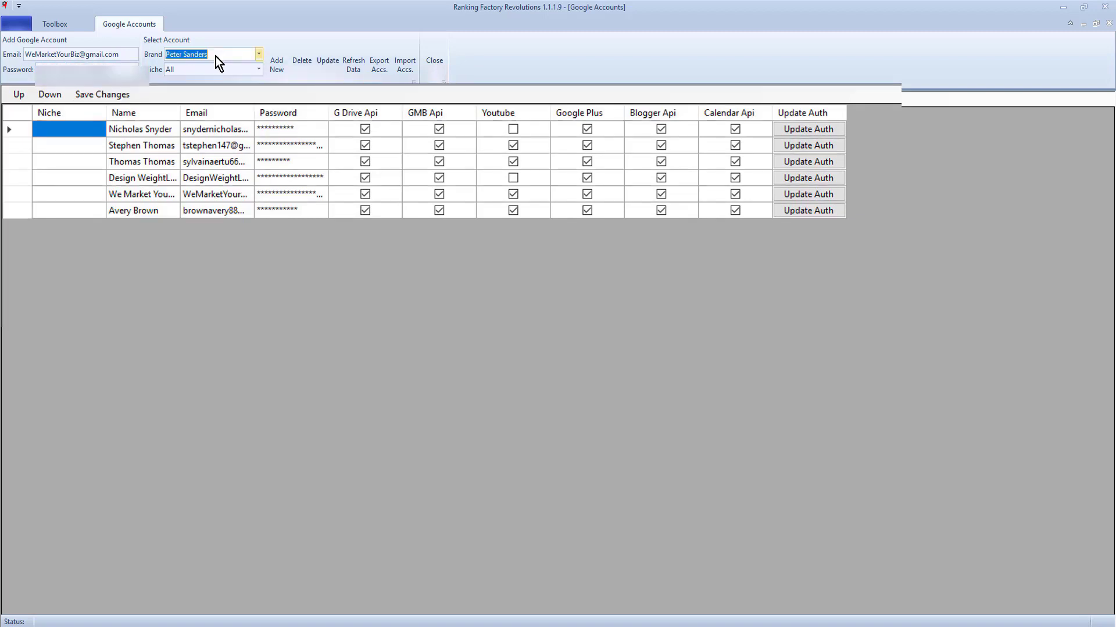
key("BackSpace")
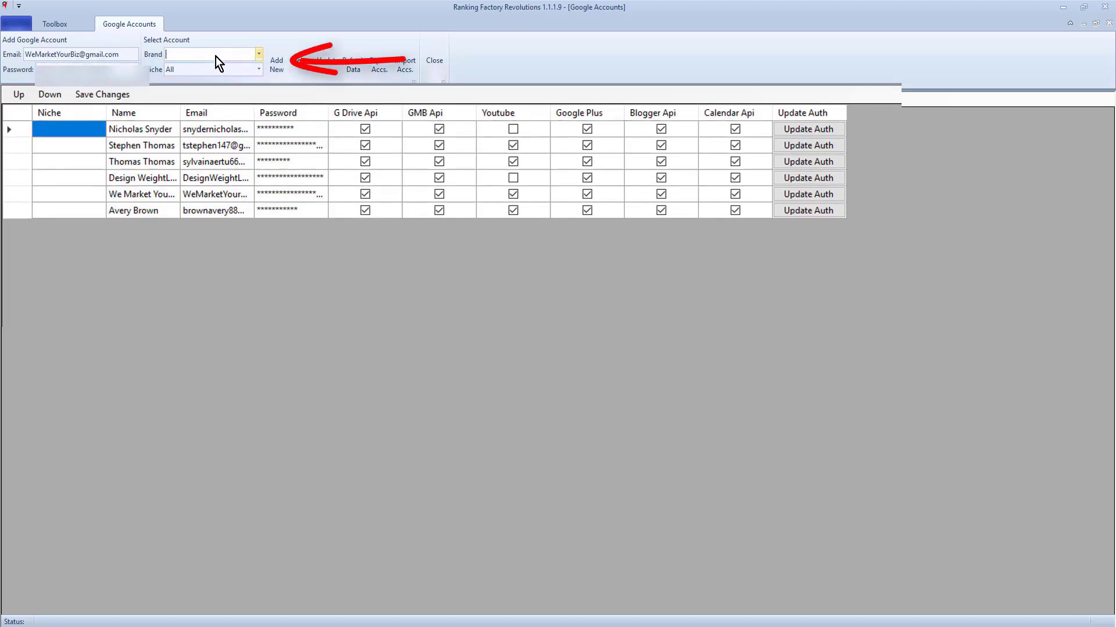
left_click(277, 64)
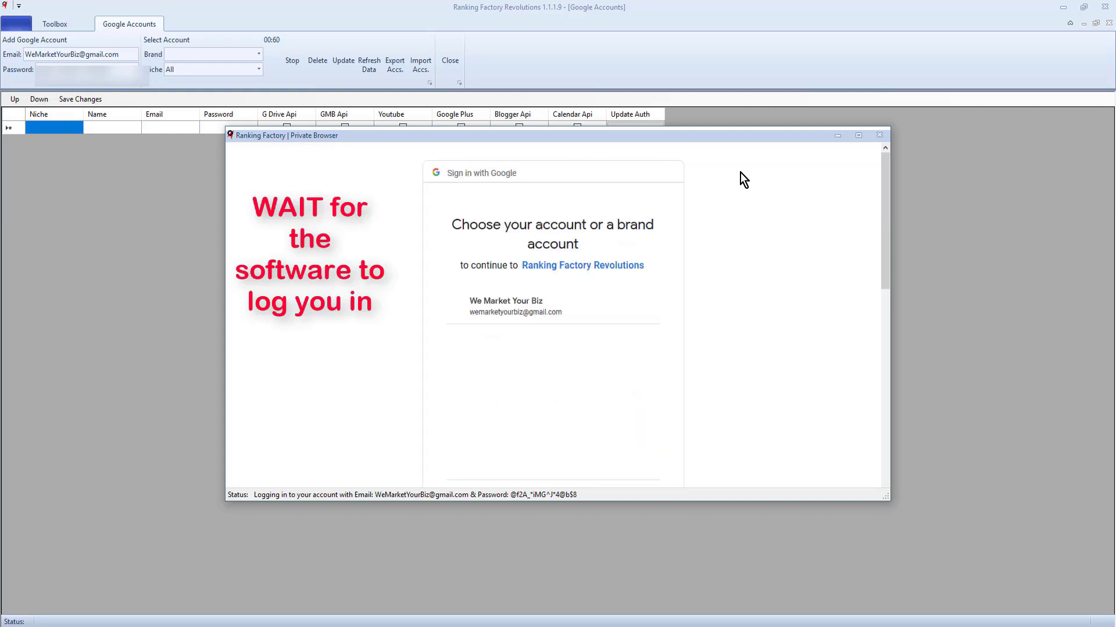
Step: Sign in with the We Market Your Biz account and allow Ranking Factory Revolutions to access it
left_click(533, 310)
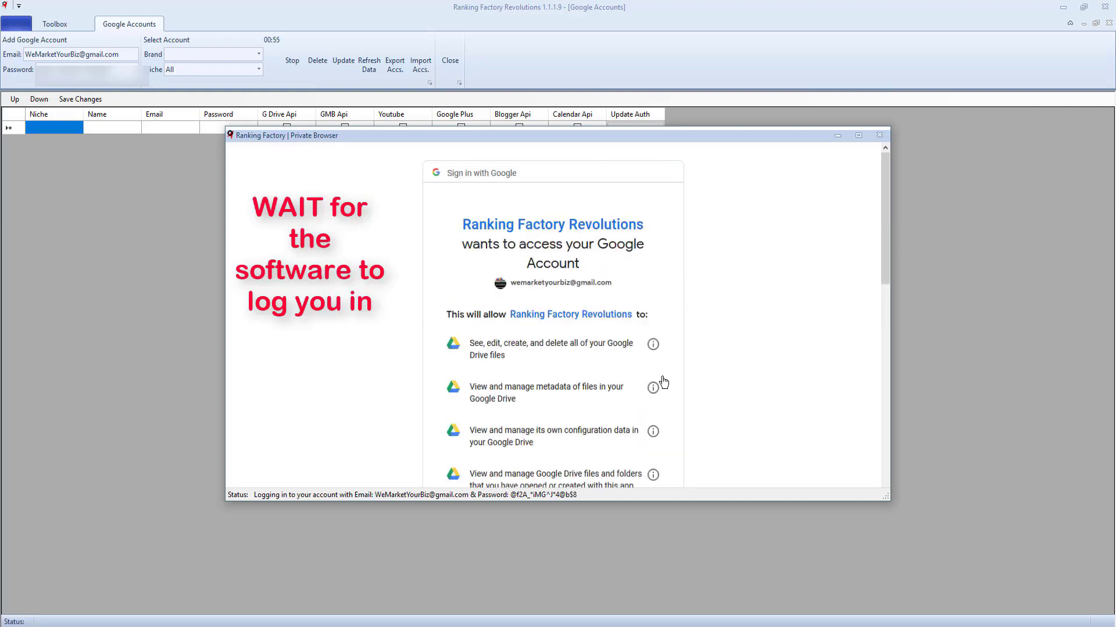
scroll(703, 286, "down", 5)
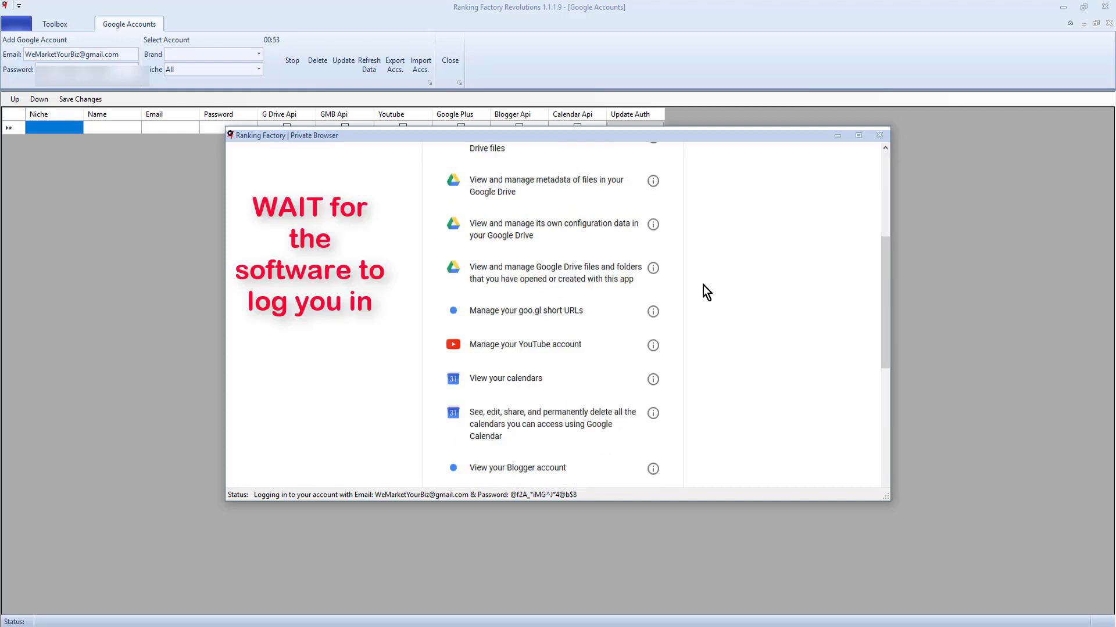
scroll(539, 231, "down", 4)
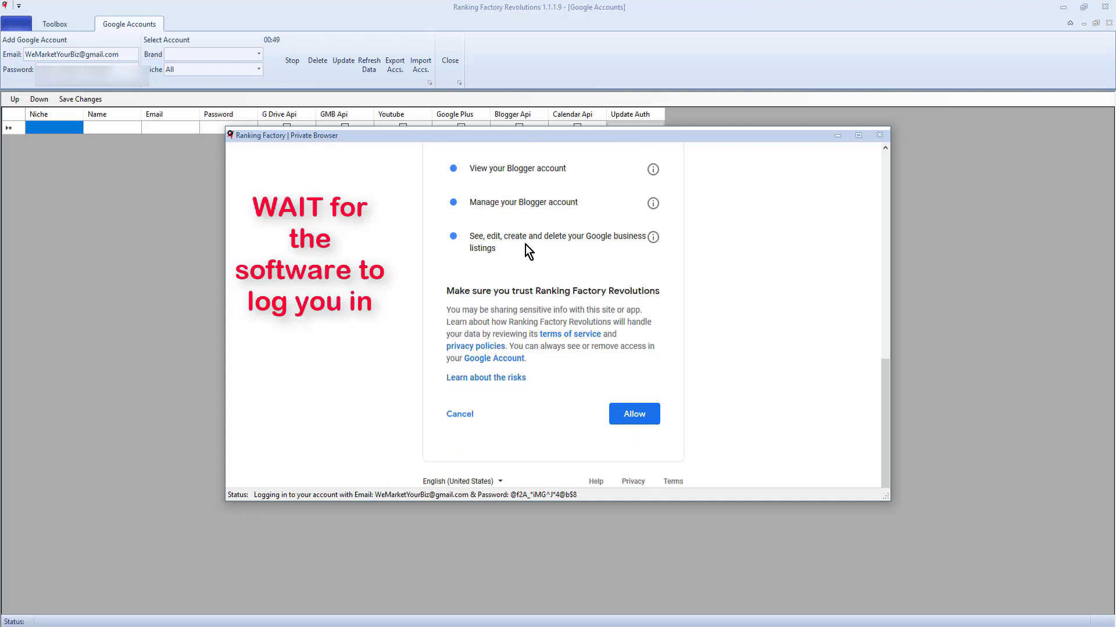
left_click(636, 416)
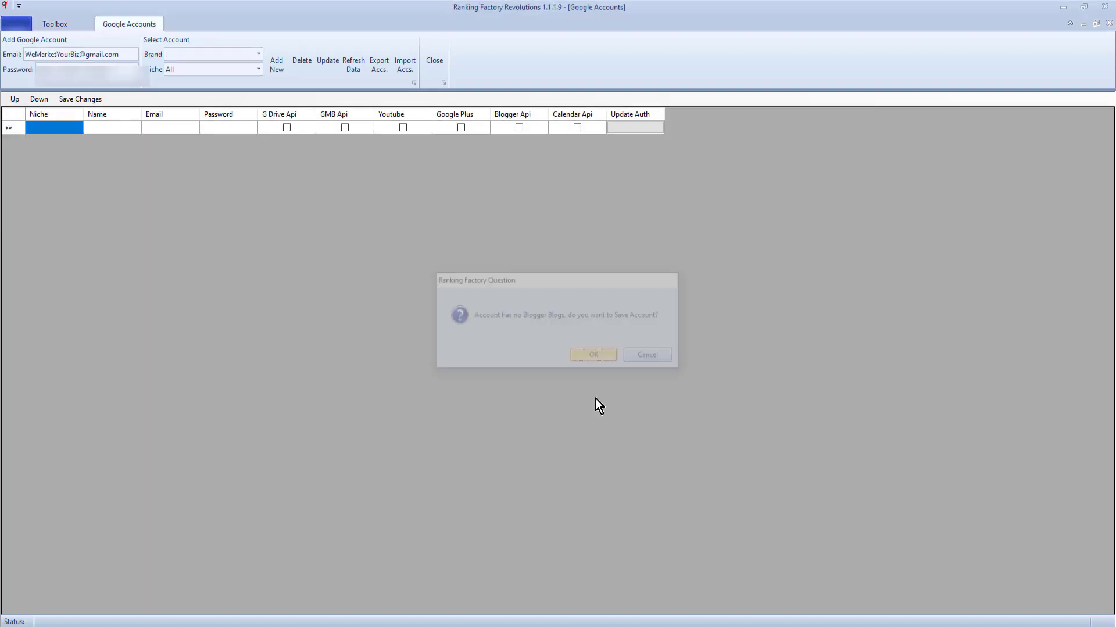
Step: Replace the e-mail with the second account's Gmail address and start adding it with an empty brand name
double_click(115, 54)
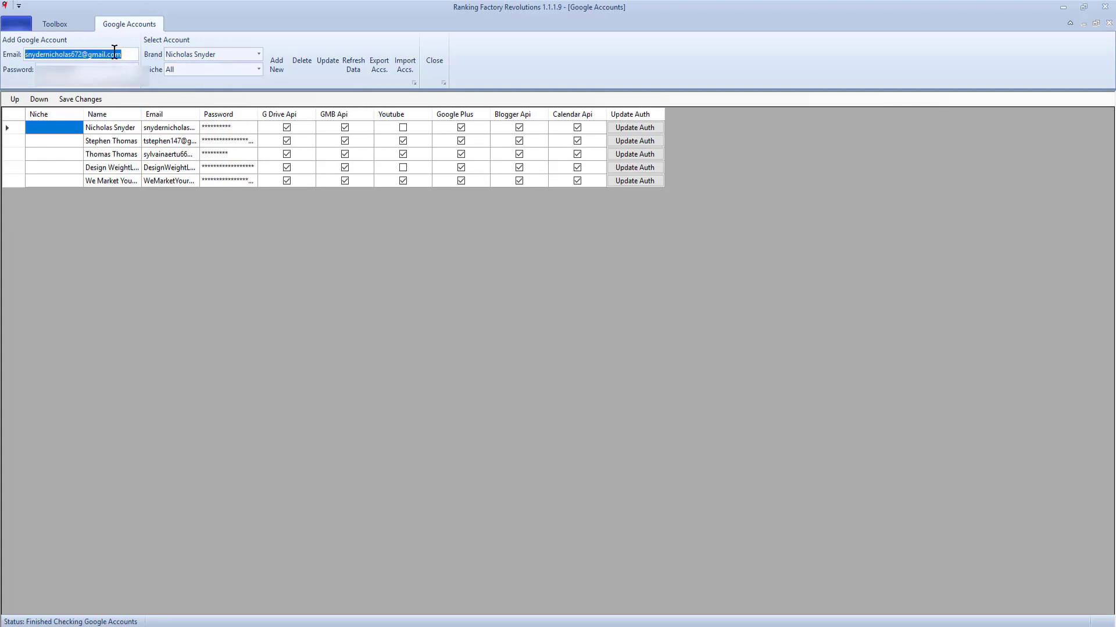
key("ctrl+v")
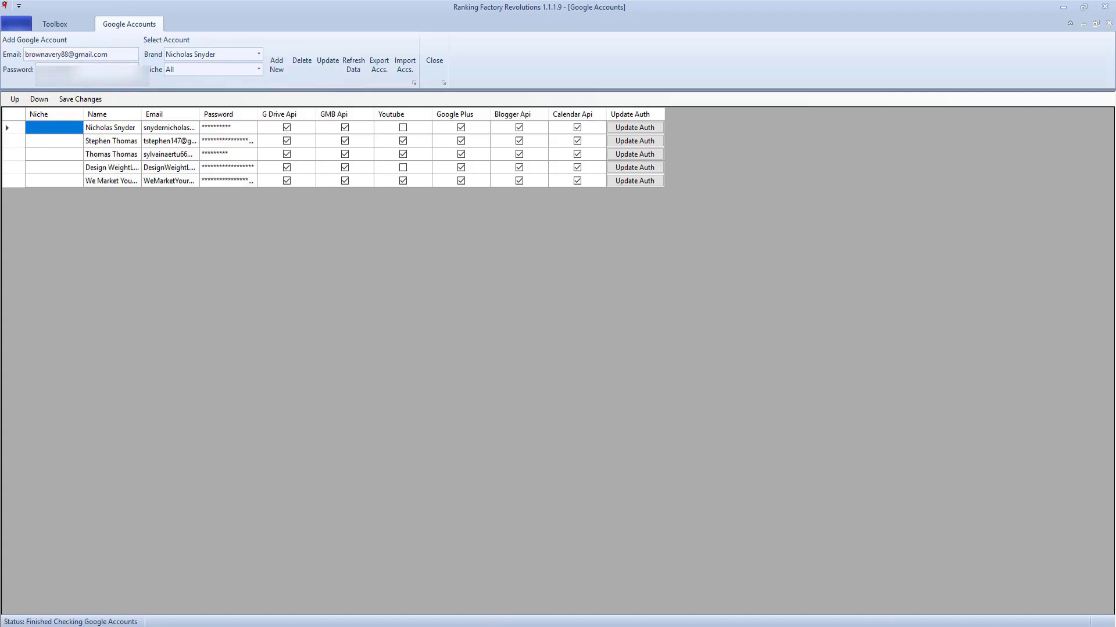
left_click(238, 53)
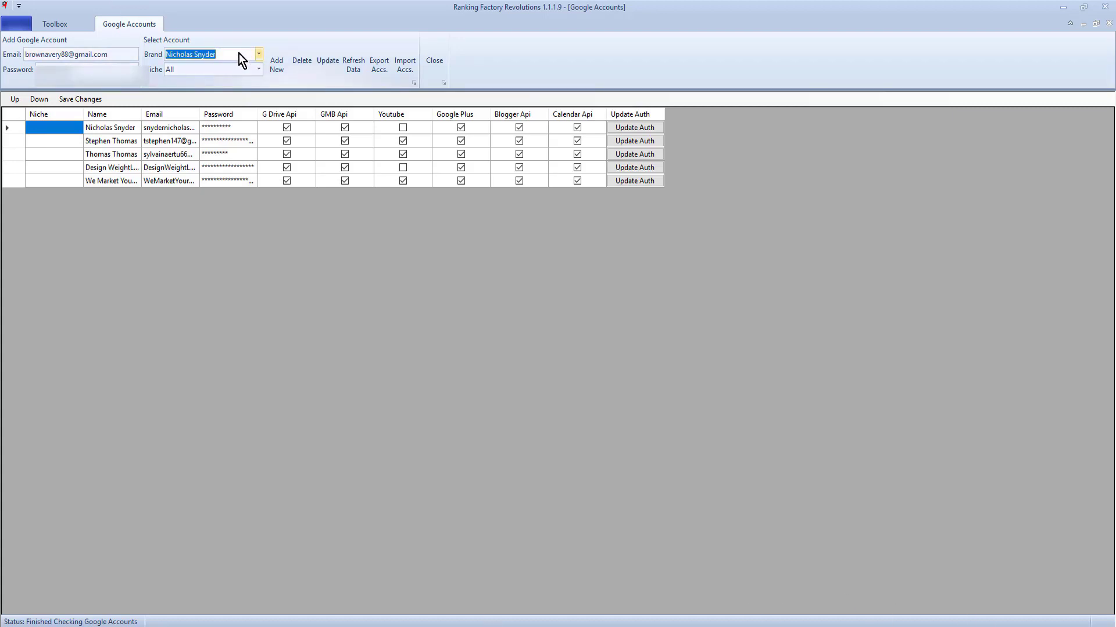
key("BackSpace")
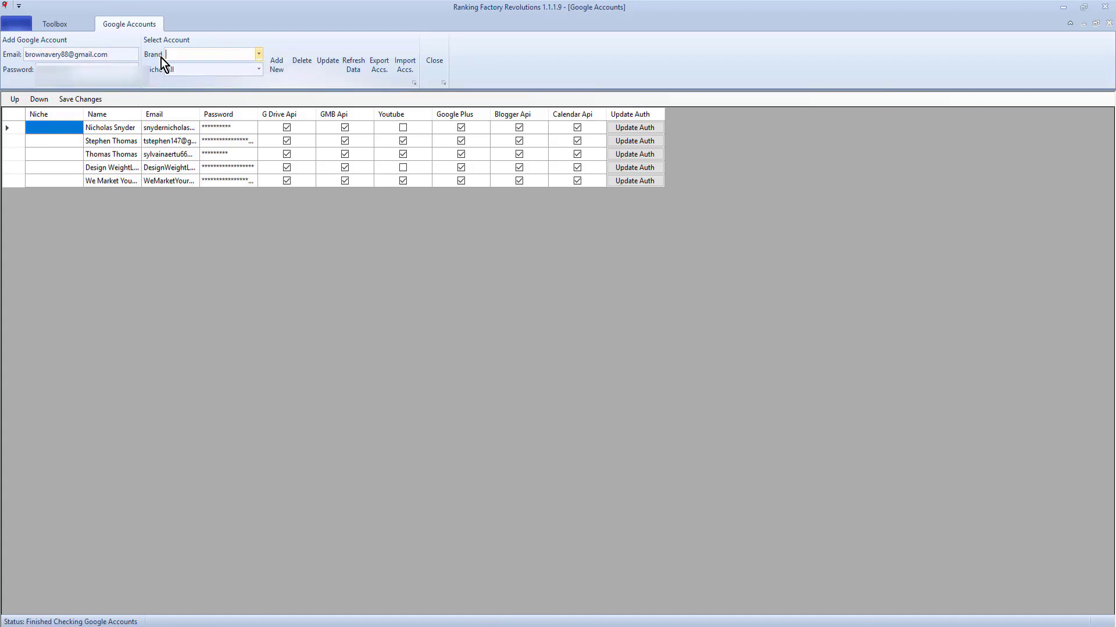
left_click(275, 65)
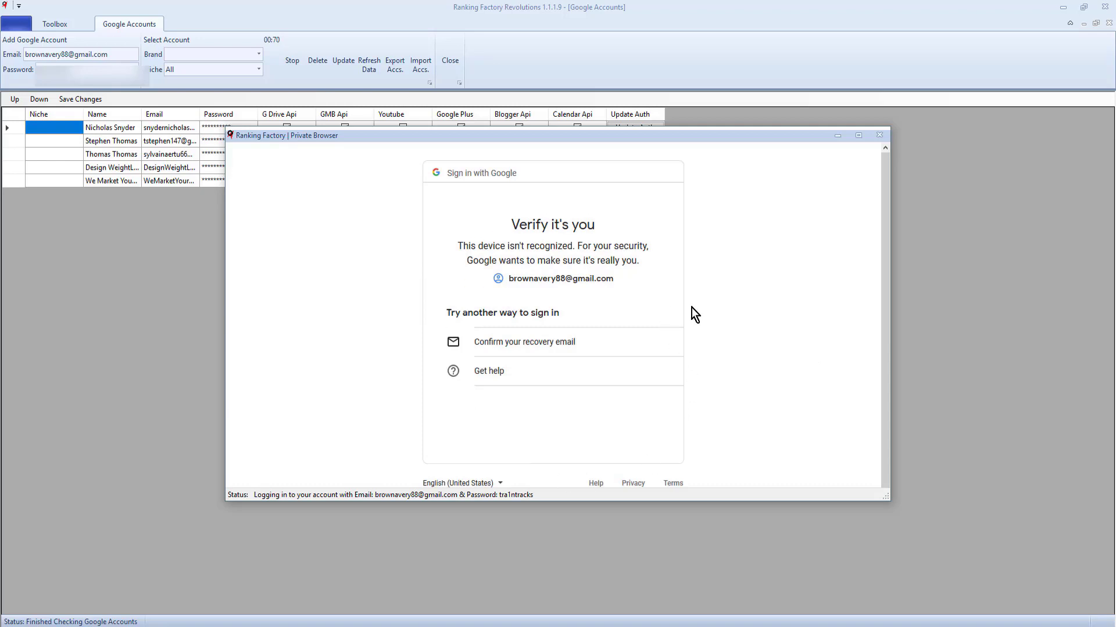
Step: Authorize Ranking Factory Revolutions for the account using recovery e-mail confirmation, and save the account even without Blogger blogs
left_click(511, 347)
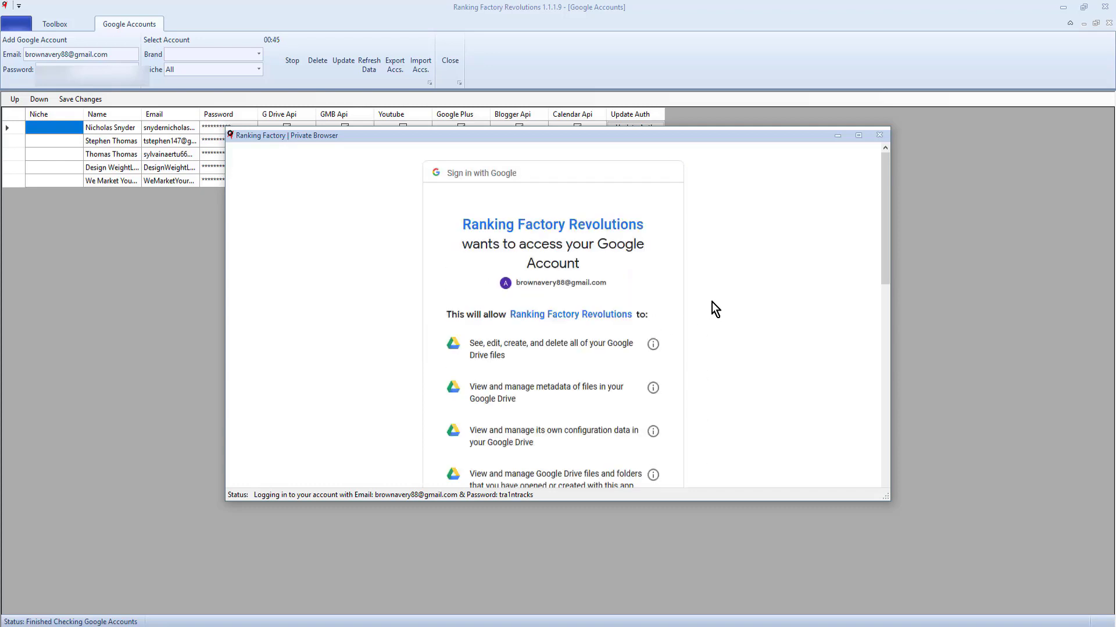
scroll(707, 303, "down", 1)
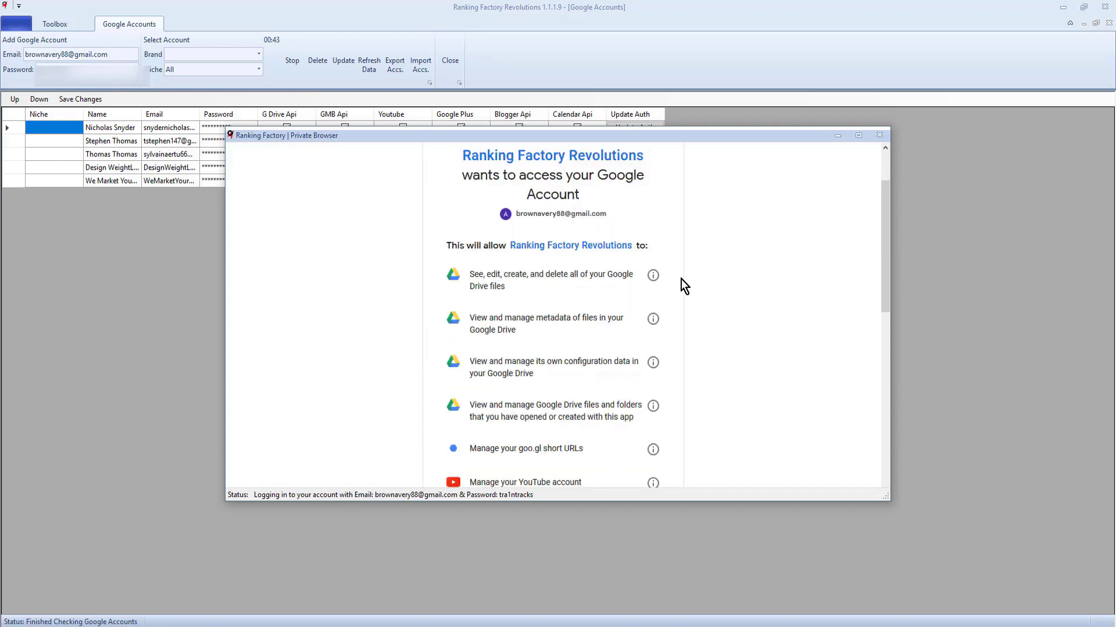
scroll(681, 279, "down", 7)
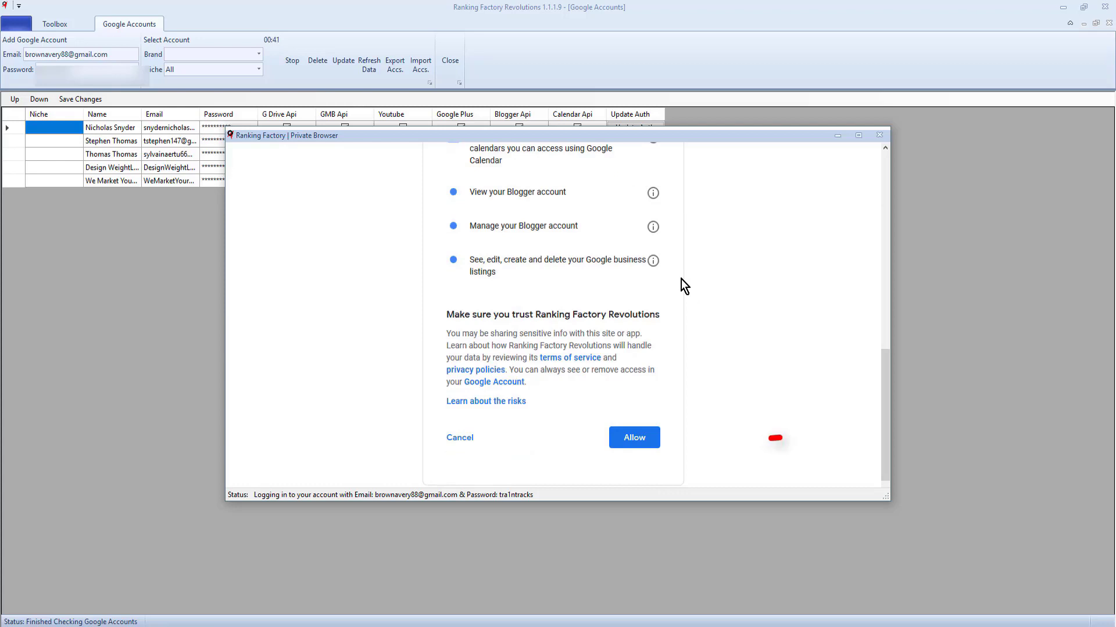
left_click(639, 442)
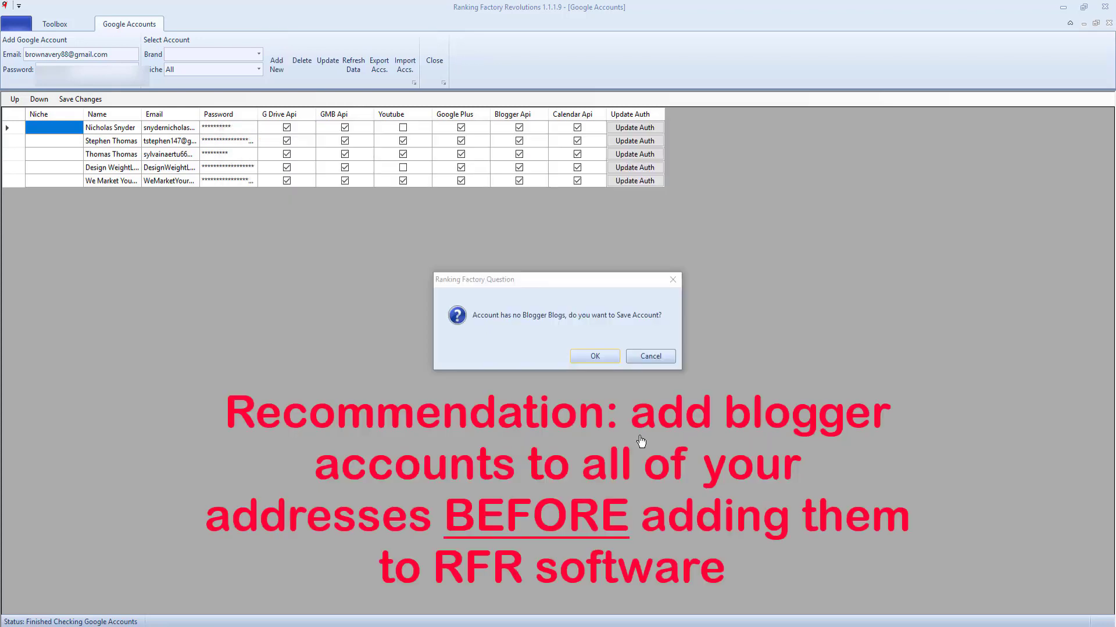
left_click(601, 355)
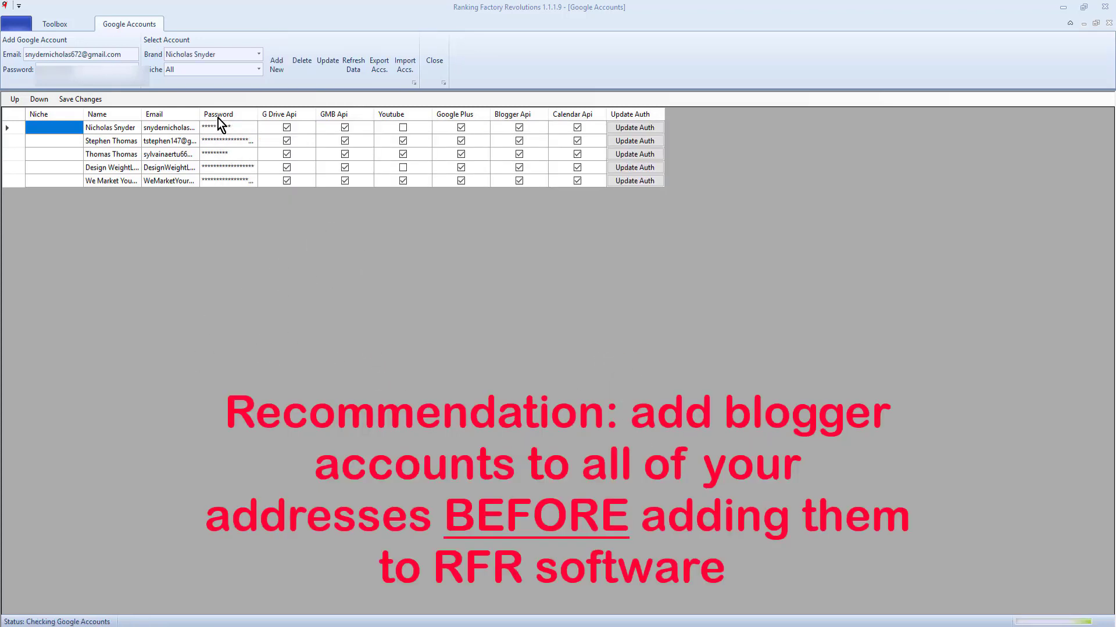
Step: Select the newly added account at the end of the brand list
left_click(258, 55)
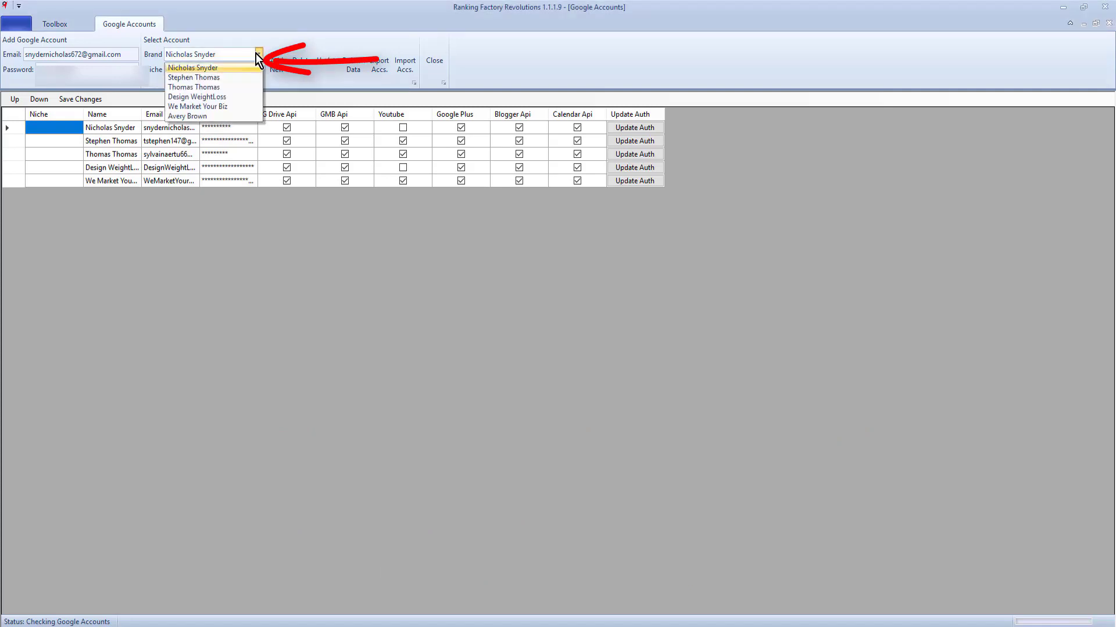
left_click(200, 117)
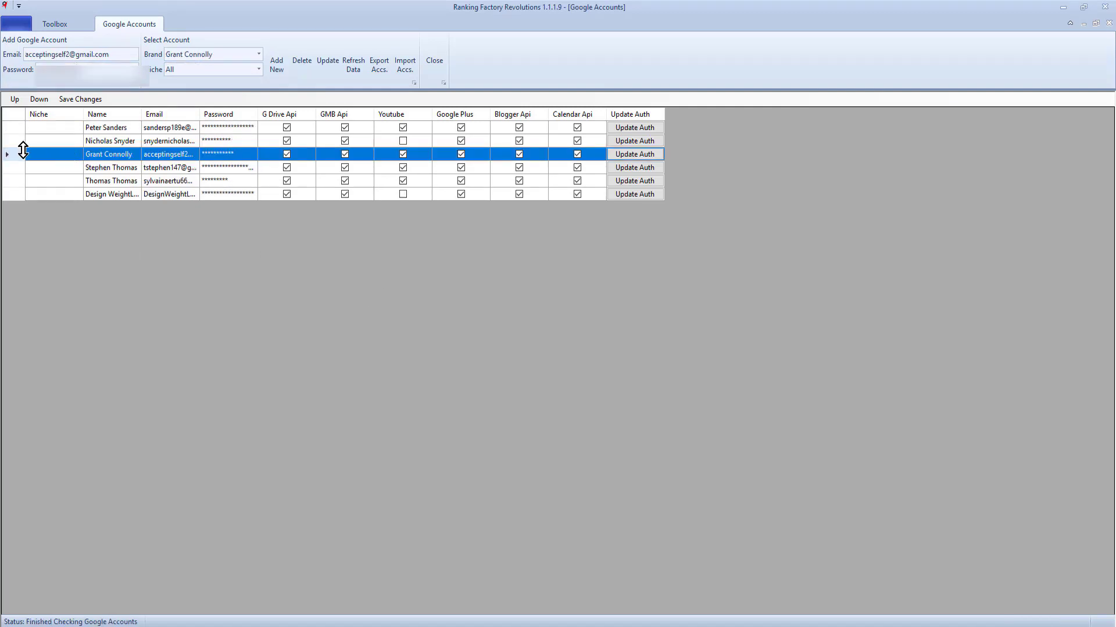
Step: Choose the account from the third table row as the brand and delete it
left_click(259, 54)
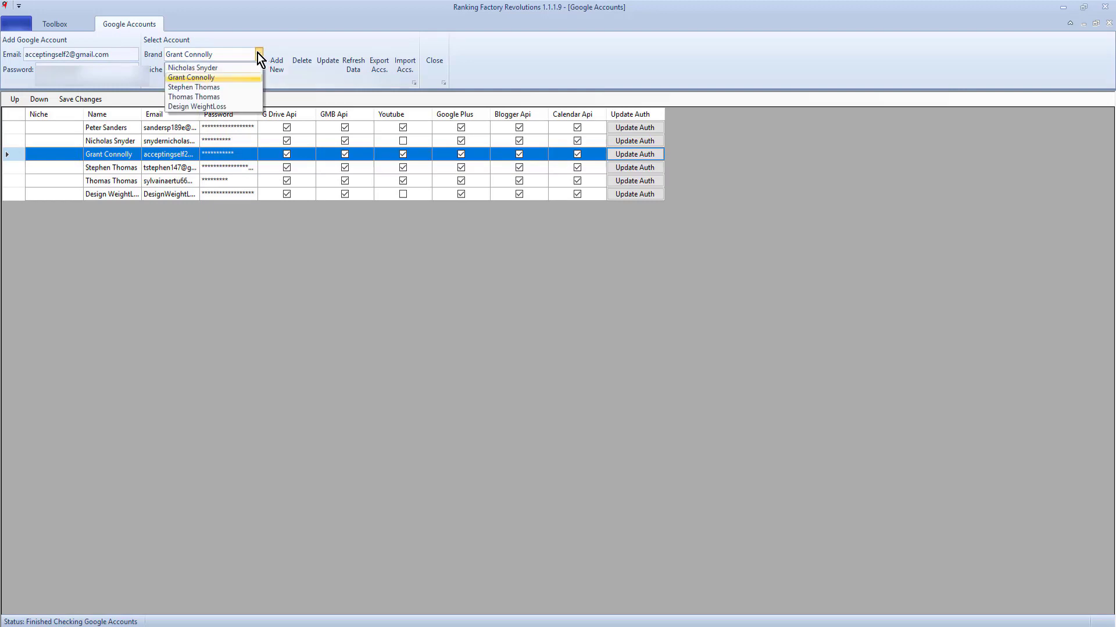
left_click(222, 78)
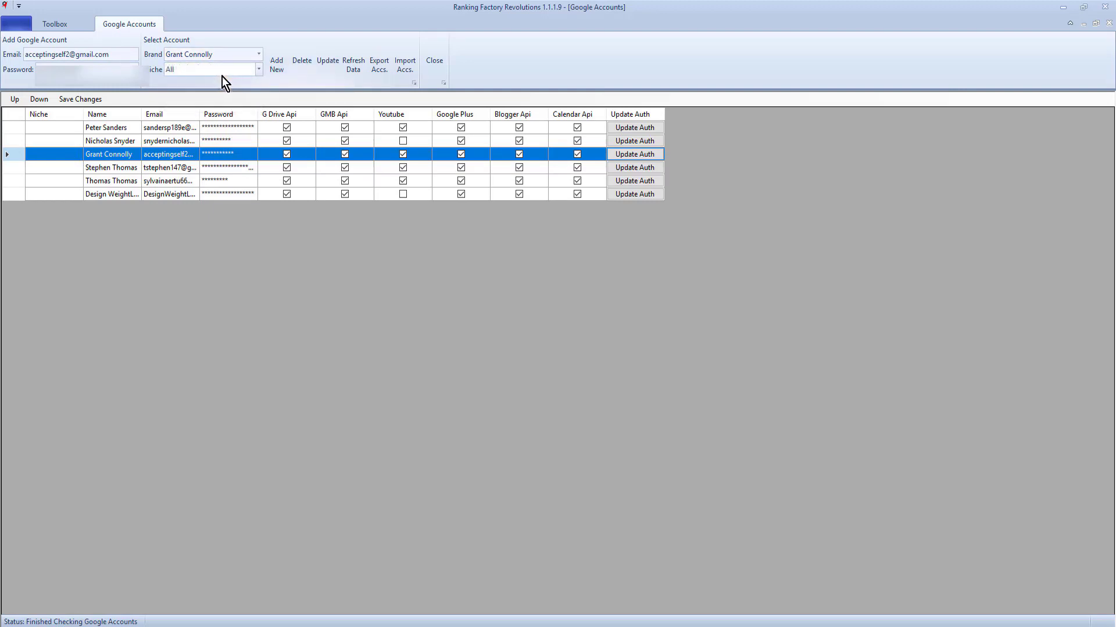
left_click(302, 61)
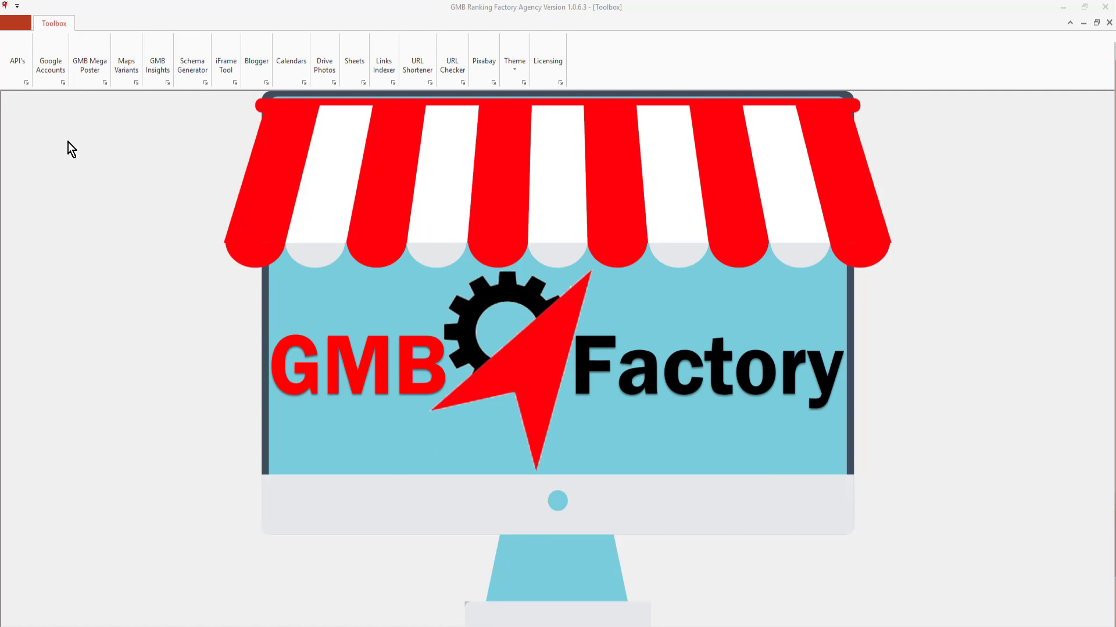
Step: Open the Google accounts managers in GMB Ranking Factory Agency and Backlink-Factory Platinum, and refresh the account data in Backlink-Factory Platinum
left_click(52, 61)
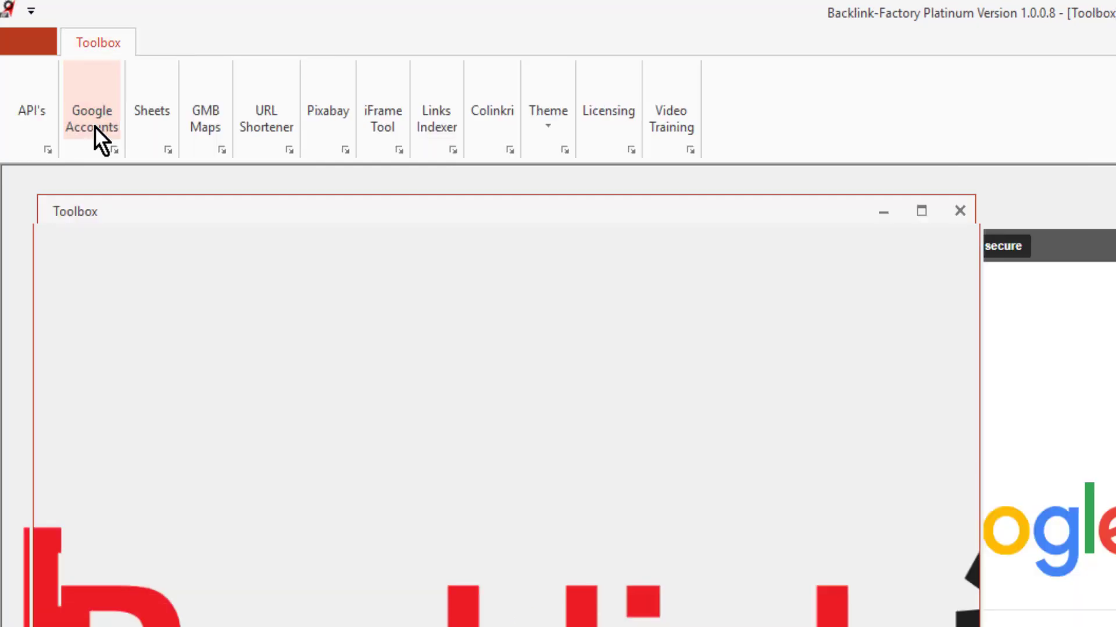
left_click(94, 127)
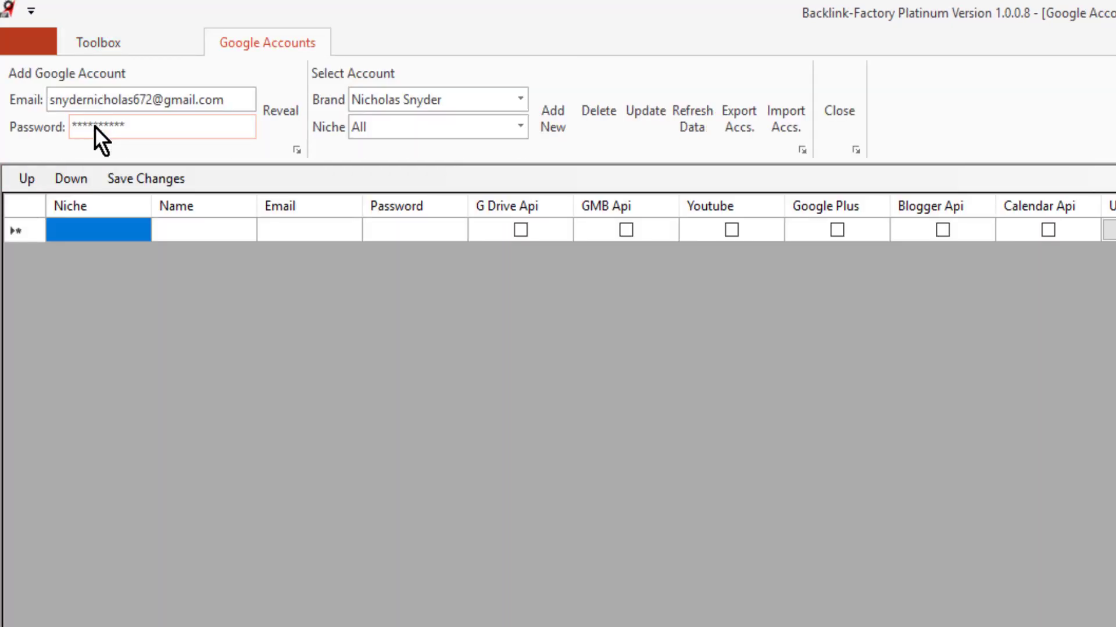
left_click(689, 115)
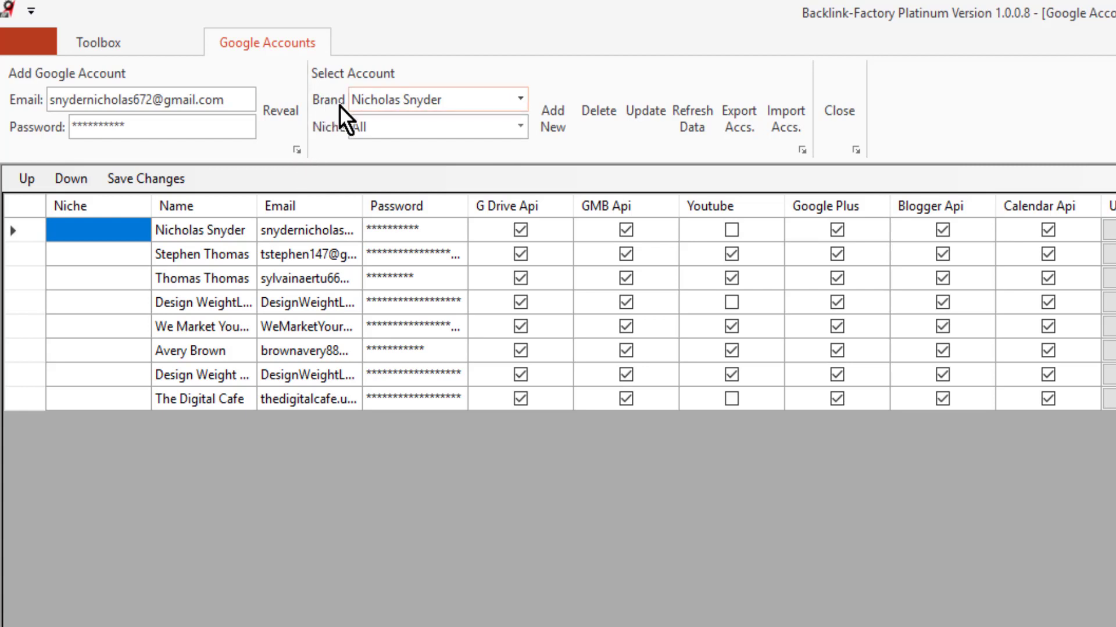
Step: Review the available brands and export the Google accounts from Backlink-Factory Platinum
left_click(521, 102)
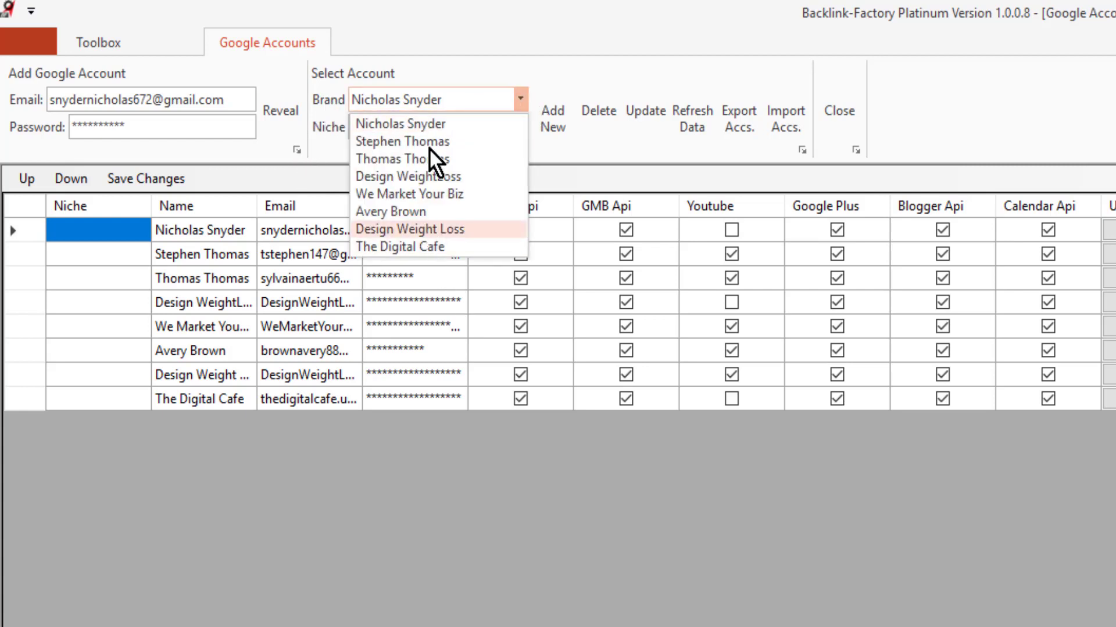
left_click(521, 100)
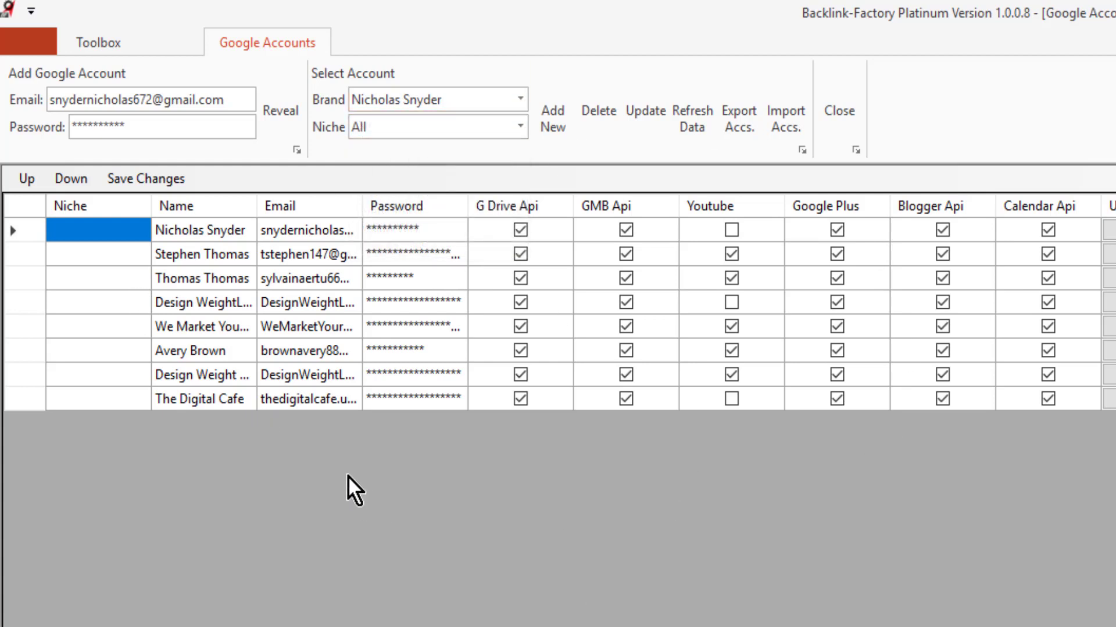
left_click_drag(740, 251, 746, 153)
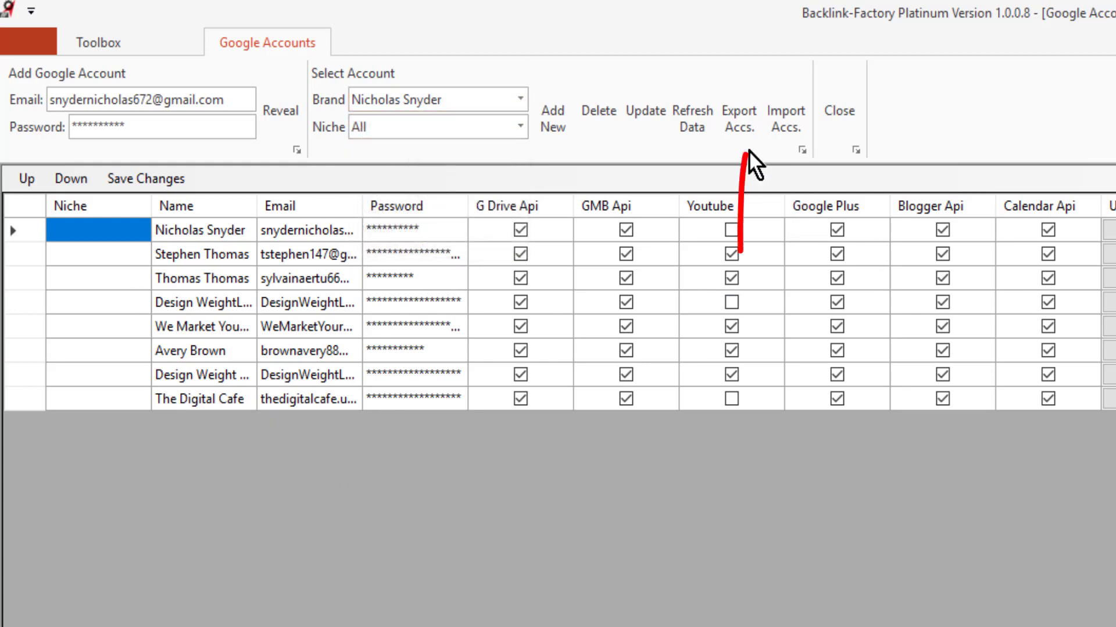
left_click(740, 119)
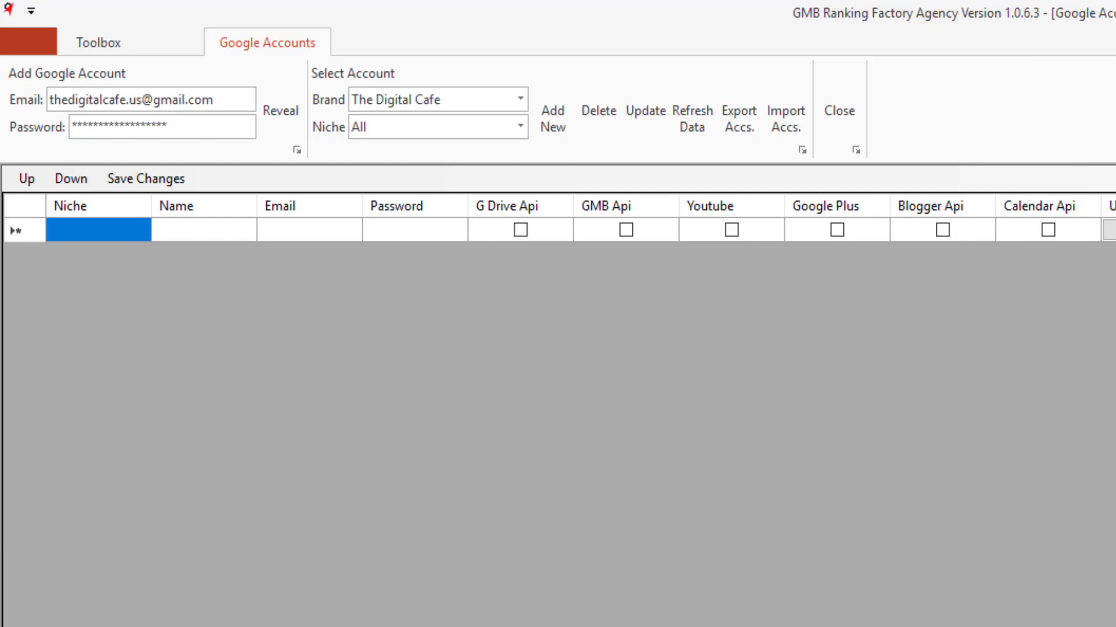
Step: Switch to GMB Ranking Factory Agency and import the Google accounts from gmail accounts.zip in the Ranking Factory folder
left_click(514, 96)
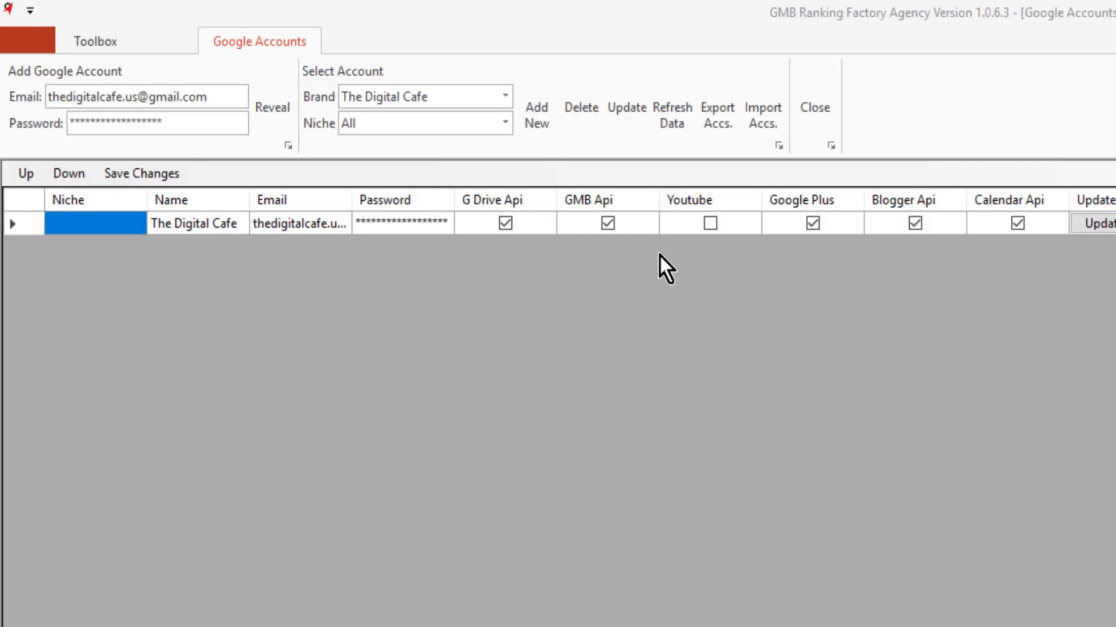
left_click(760, 110)
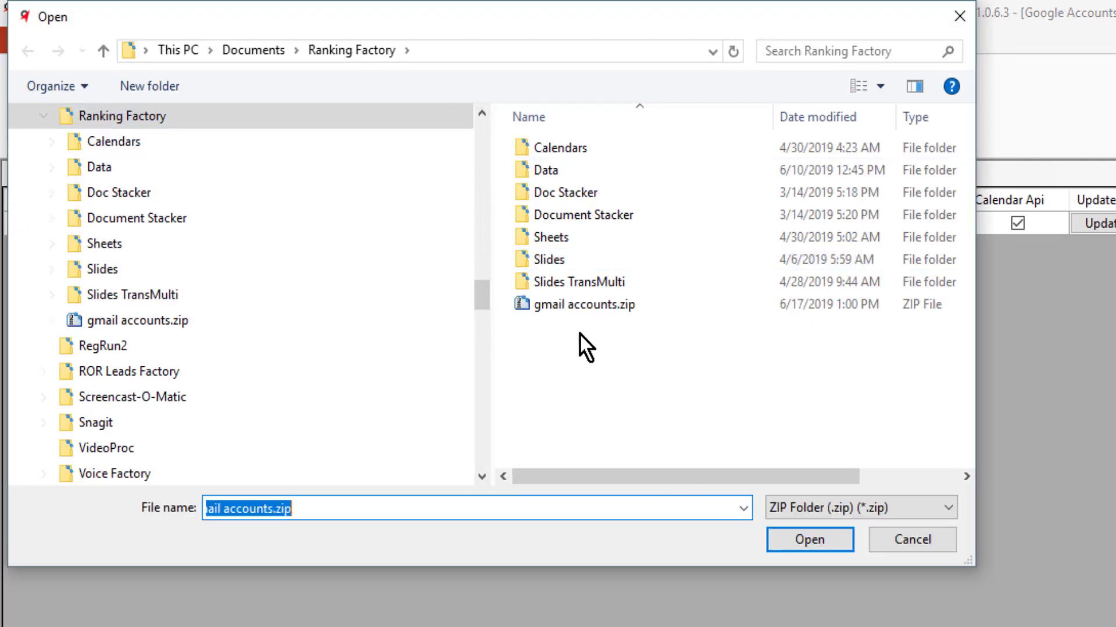
double_click(542, 304)
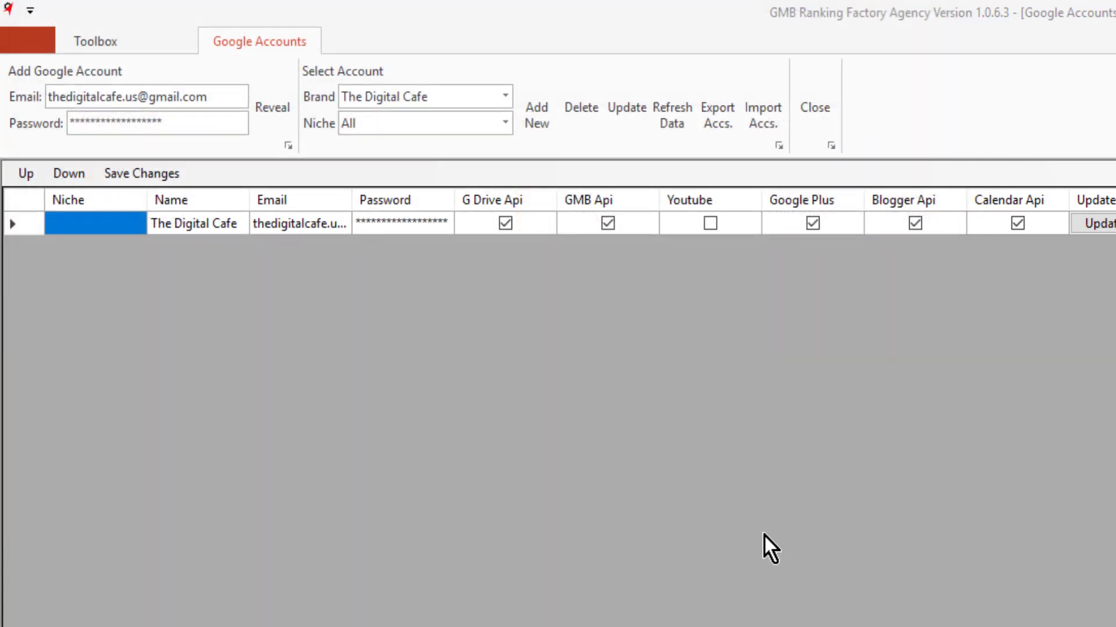